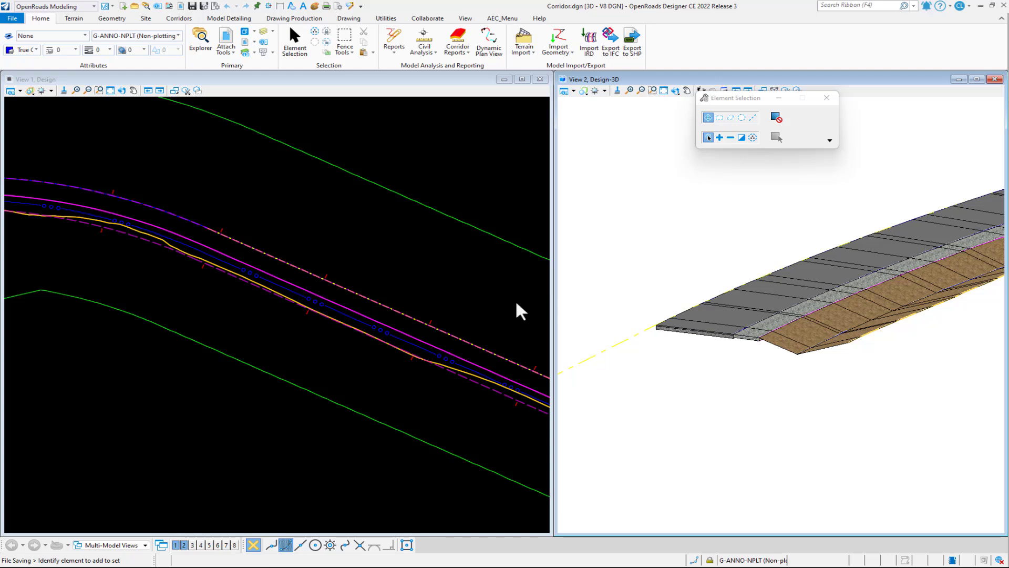
# - Show the properties of the Road Asphalt surface feature symbology under Transportation in the Corridor.dgn standards
pyautogui.click(195, 34)
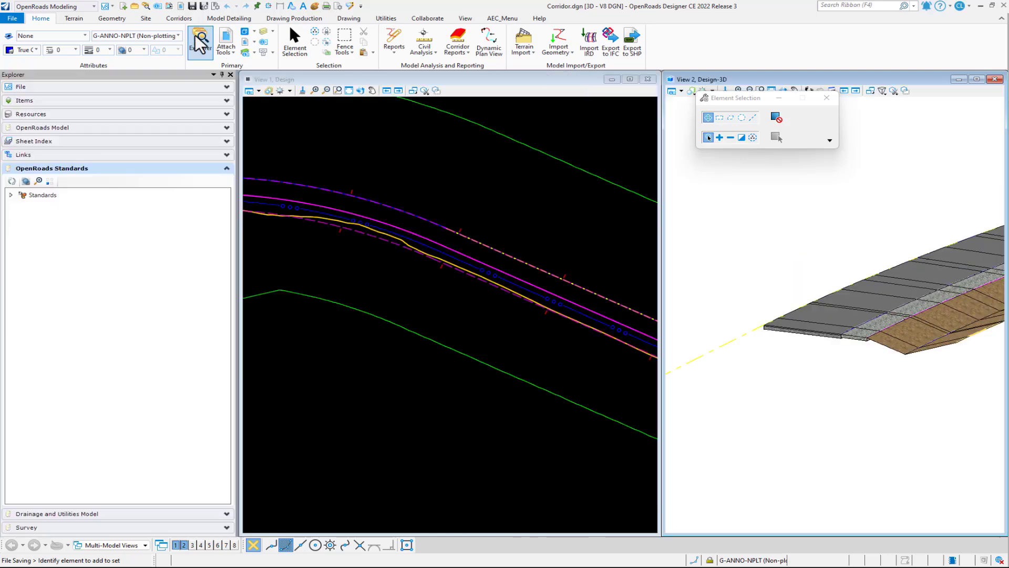
pyautogui.click(11, 195)
pyautogui.click(22, 217)
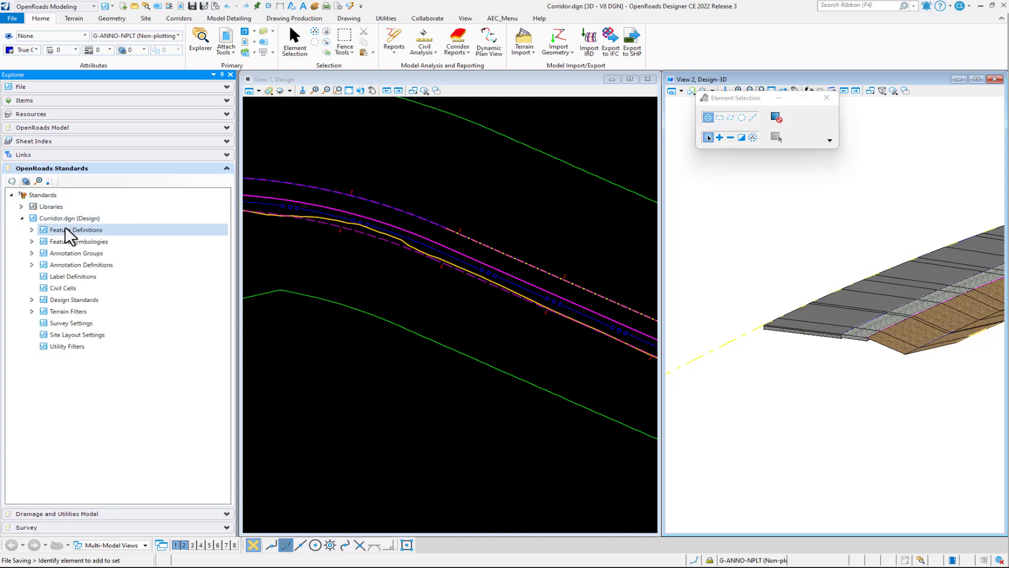
pyautogui.click(32, 241)
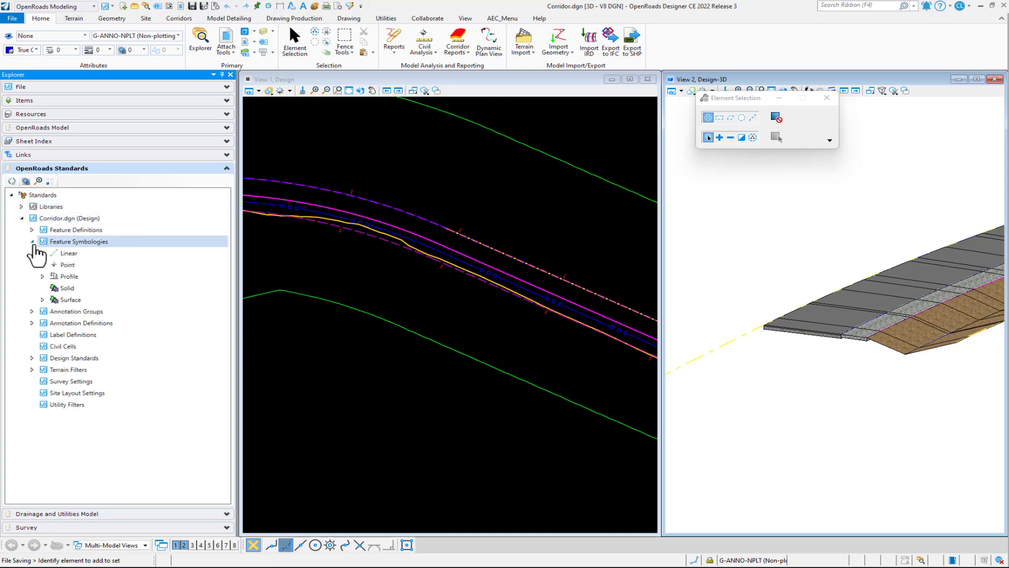
pyautogui.click(43, 300)
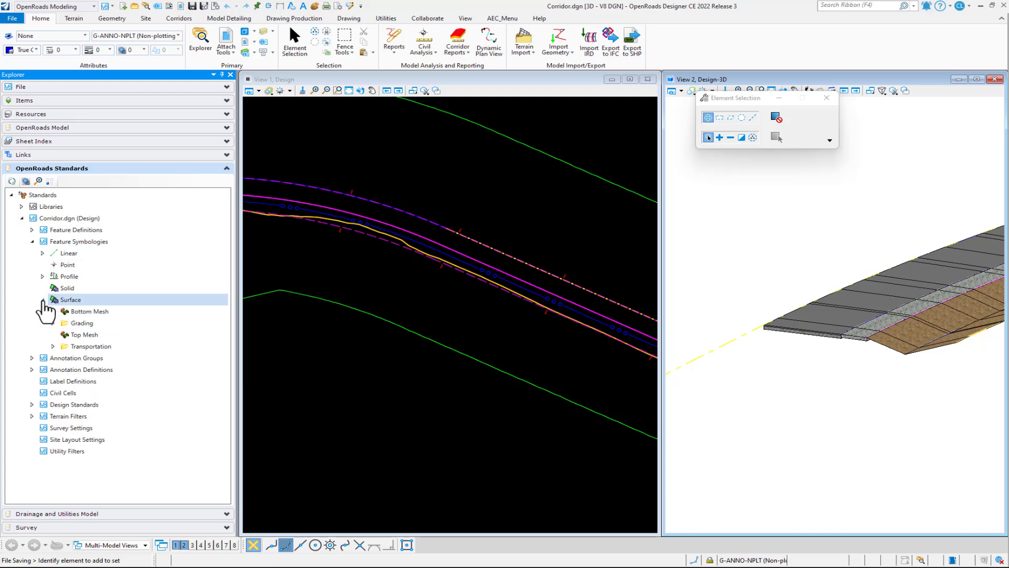
pyautogui.click(53, 346)
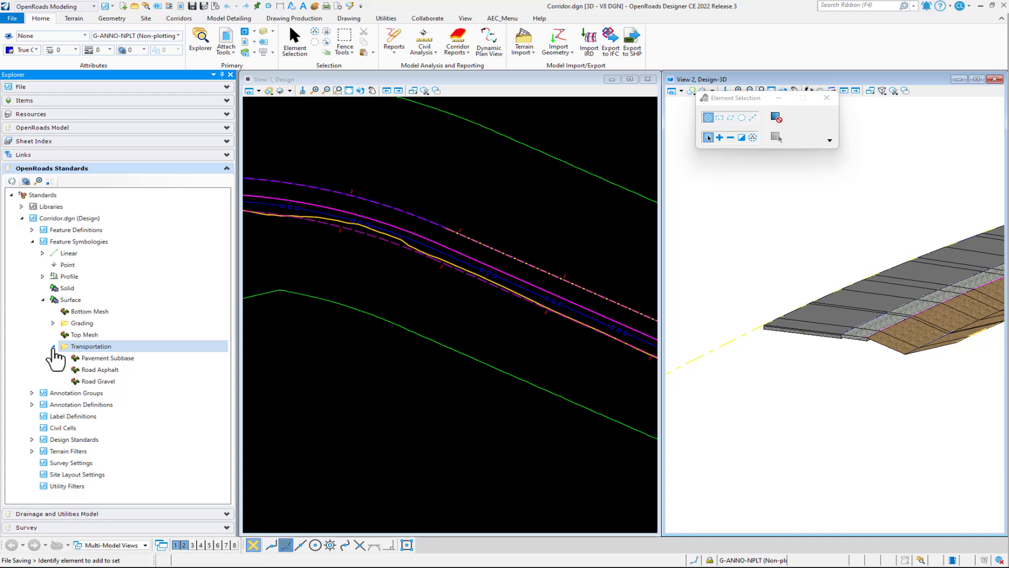
pyautogui.click(119, 369)
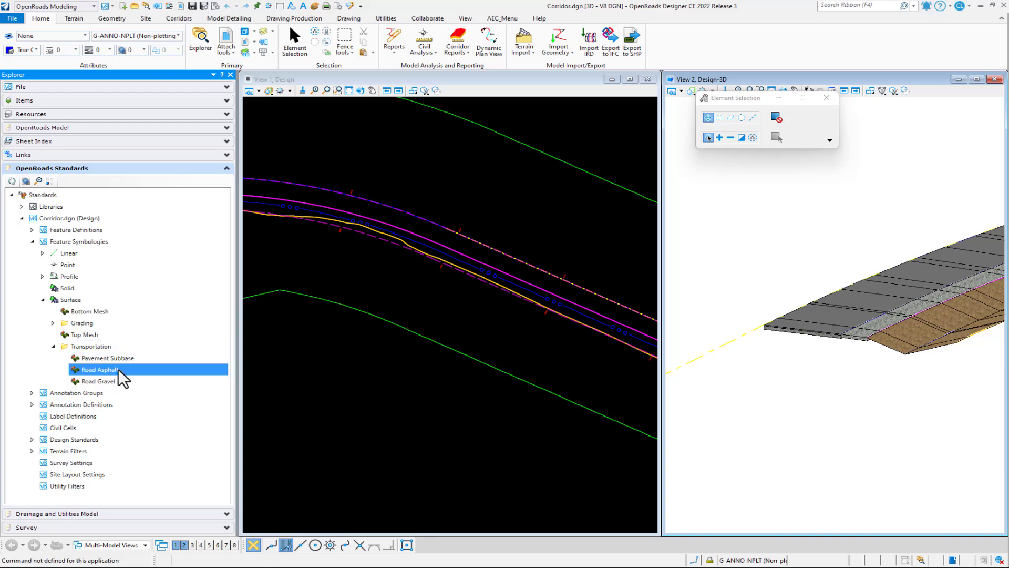
pyautogui.rightClick(123, 371)
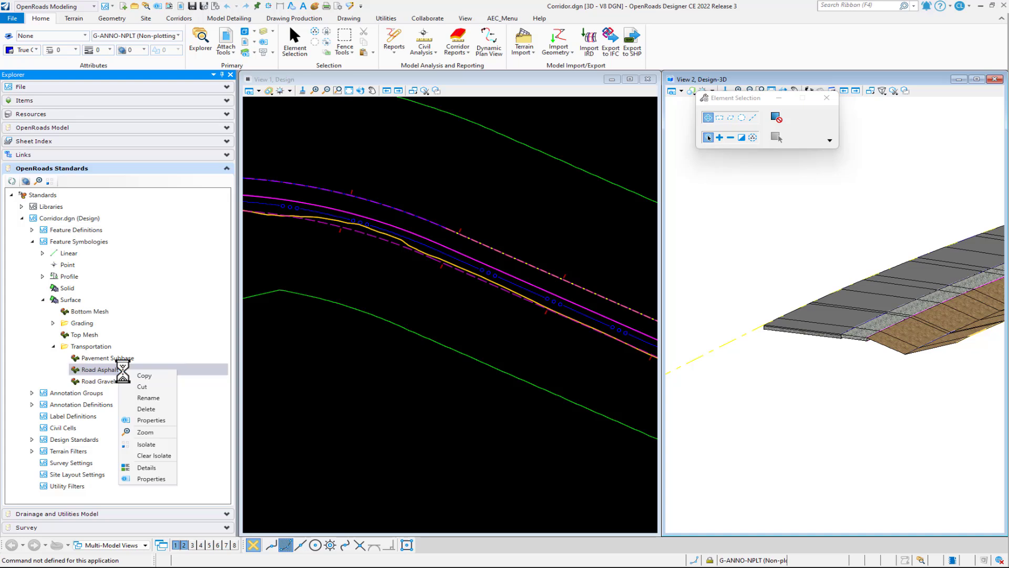
pyautogui.click(160, 419)
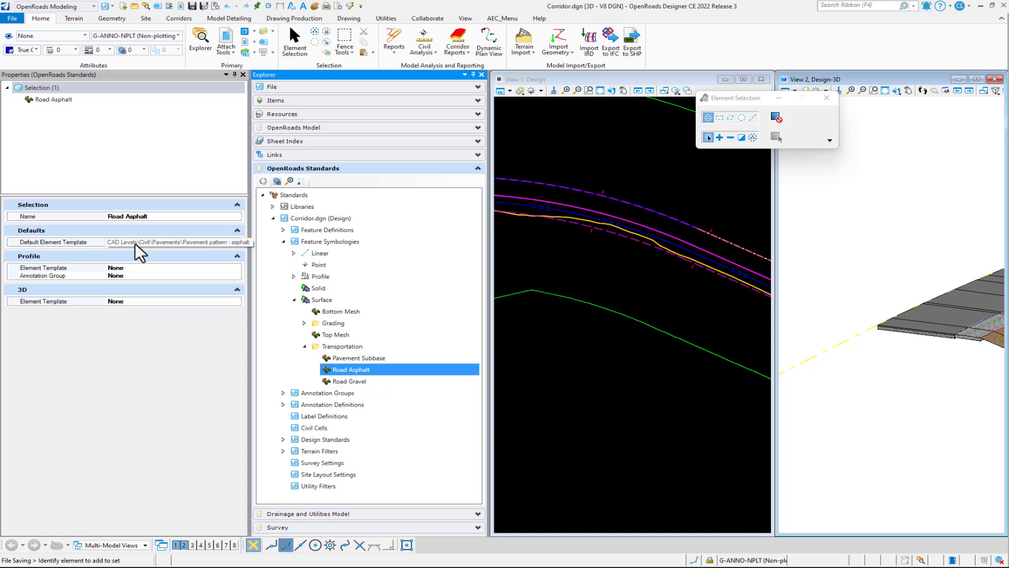
# - Open the Pavement pattern - asphalt element template of Corridor.dgn, stored under CAD Levels, Civil, Pavements
pyautogui.click(61, 36)
pyautogui.click(55, 225)
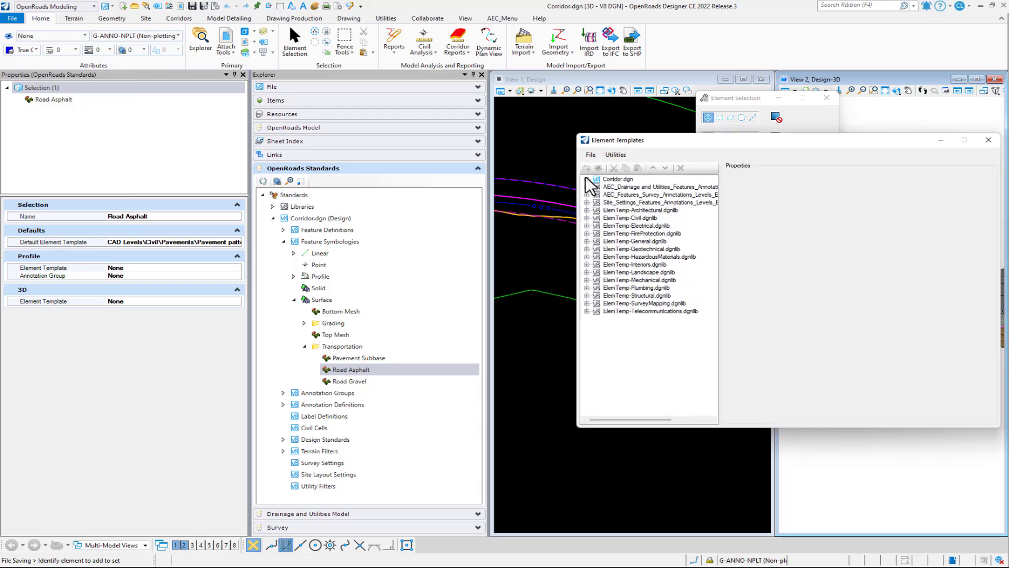
pyautogui.click(587, 179)
pyautogui.click(597, 195)
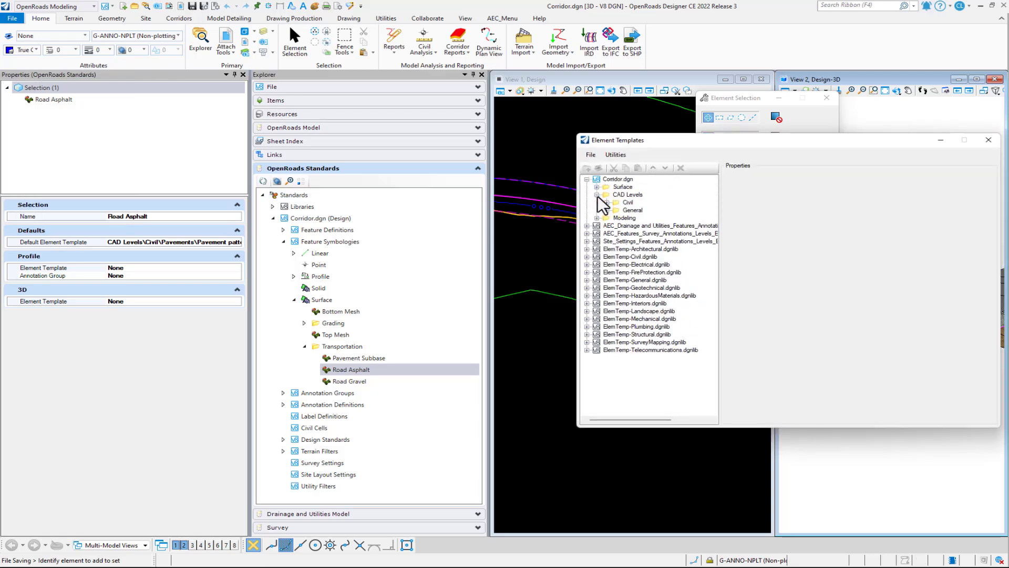
pyautogui.click(607, 202)
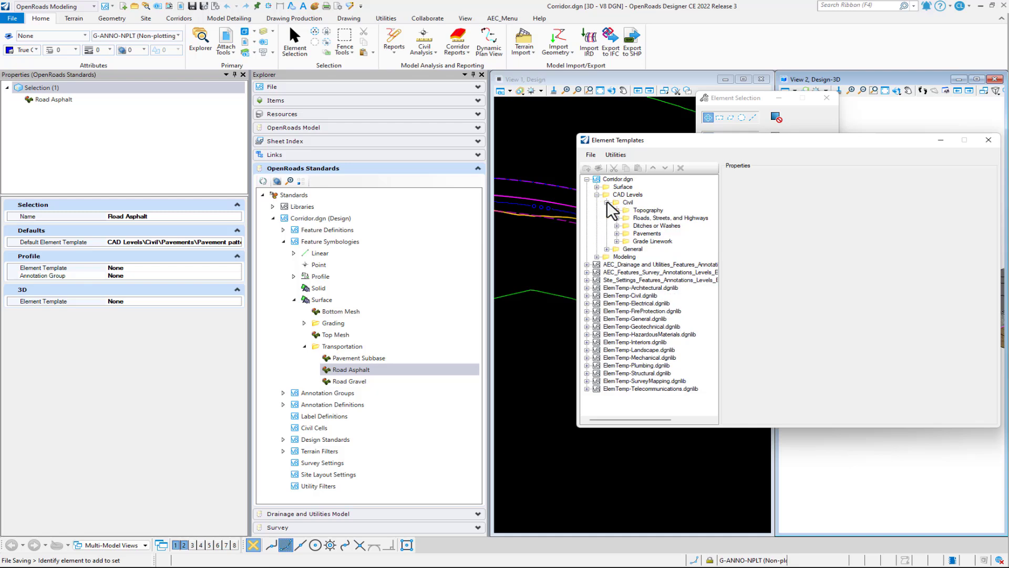
pyautogui.click(618, 233)
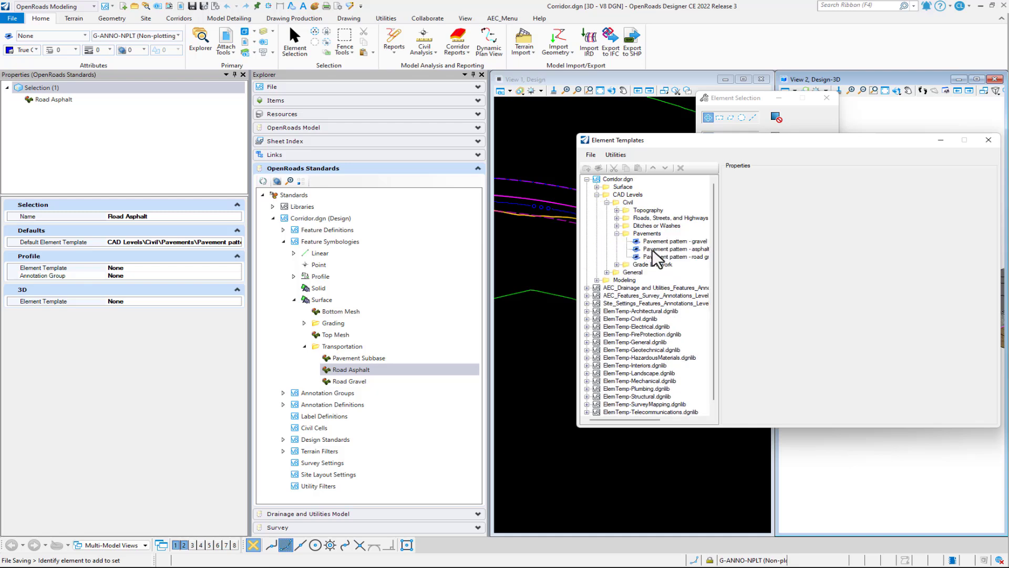
pyautogui.click(653, 249)
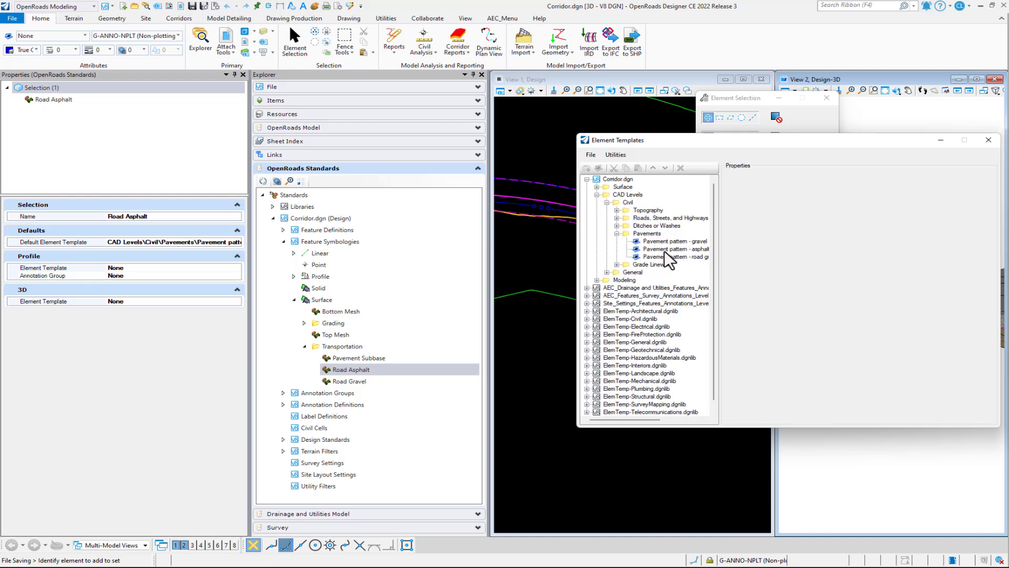
# - Add hatching properties to the Pavement pattern - asphalt element template
pyautogui.rightClick(761, 295)
pyautogui.moveTo(783, 299)
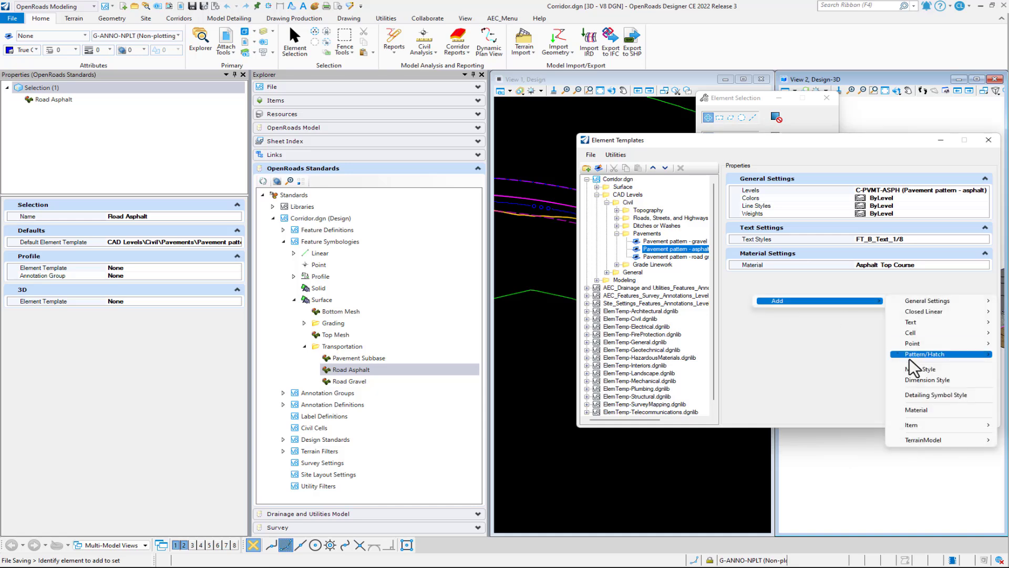
pyautogui.moveTo(912, 355)
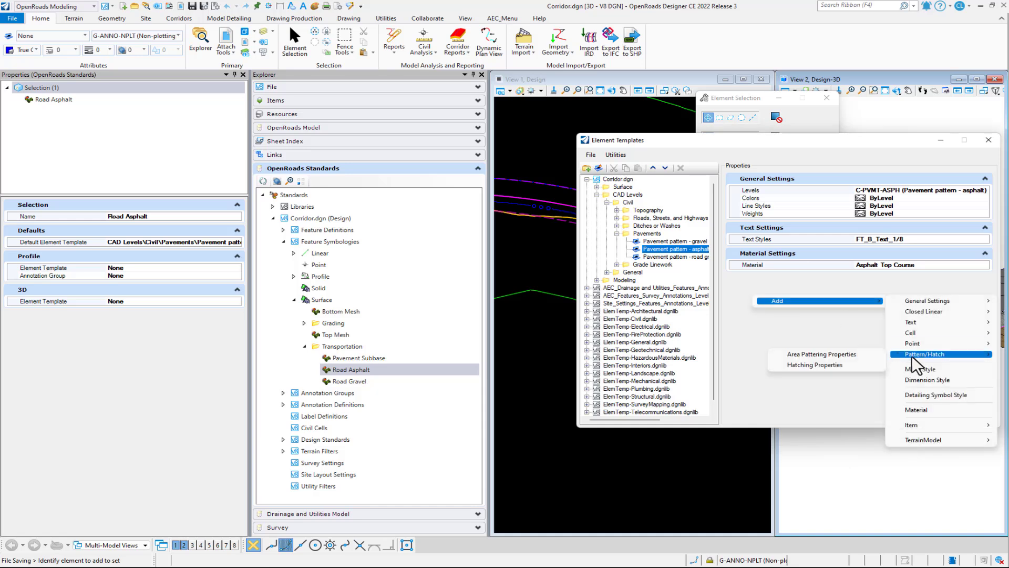
pyautogui.click(875, 365)
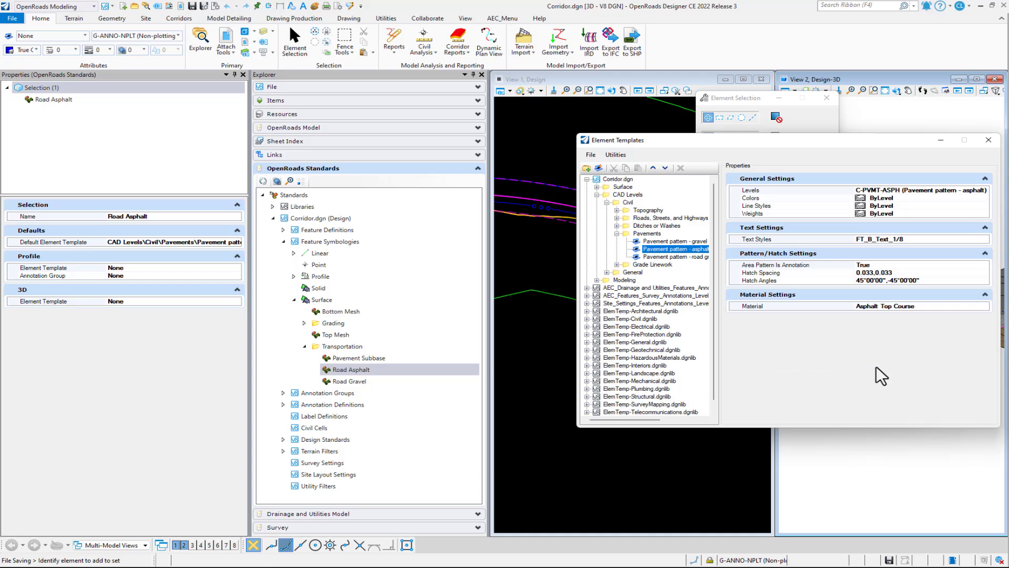
# - Set the asphalt template's hatch spacing to 0.001,0.001 and close the element template manager
pyautogui.click(868, 272)
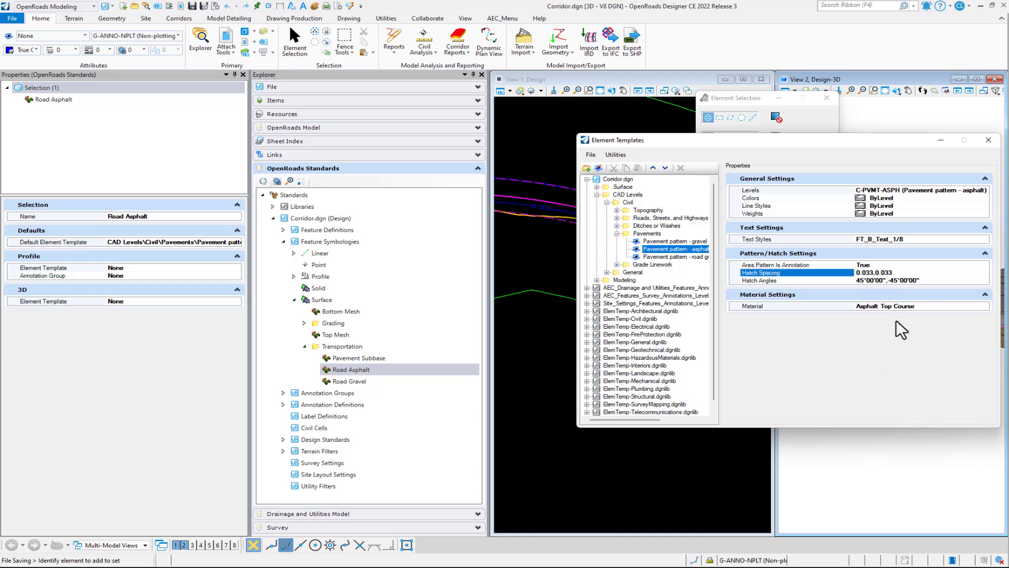
pyautogui.hotkey('shift', 'Right')
pyautogui.hotkey('shift', 'Right')
pyautogui.write('01')
pyautogui.press('Right')
pyautogui.press('Delete')
pyautogui.press('Delete')
pyautogui.write('01')
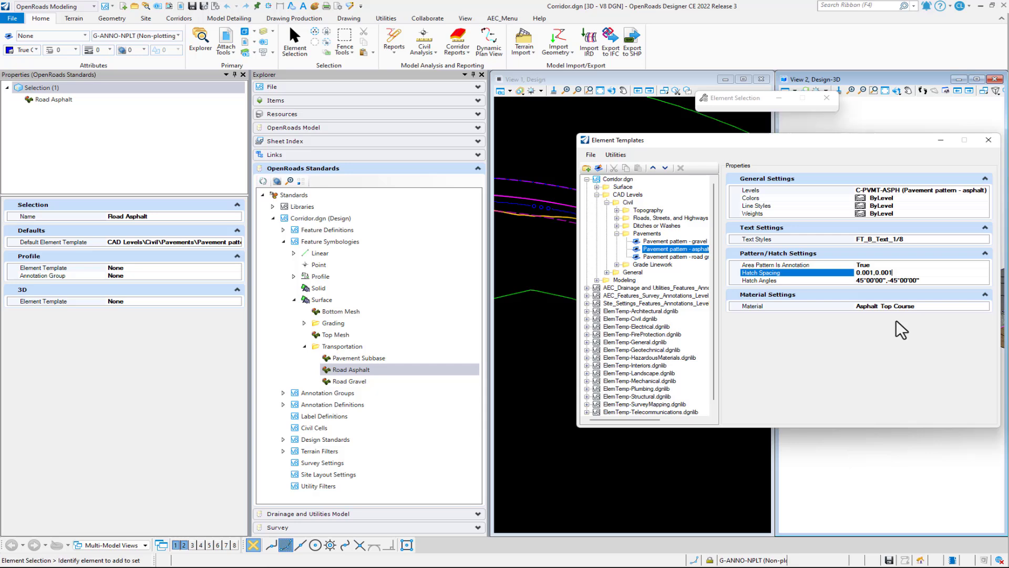
pyautogui.press('Tab')
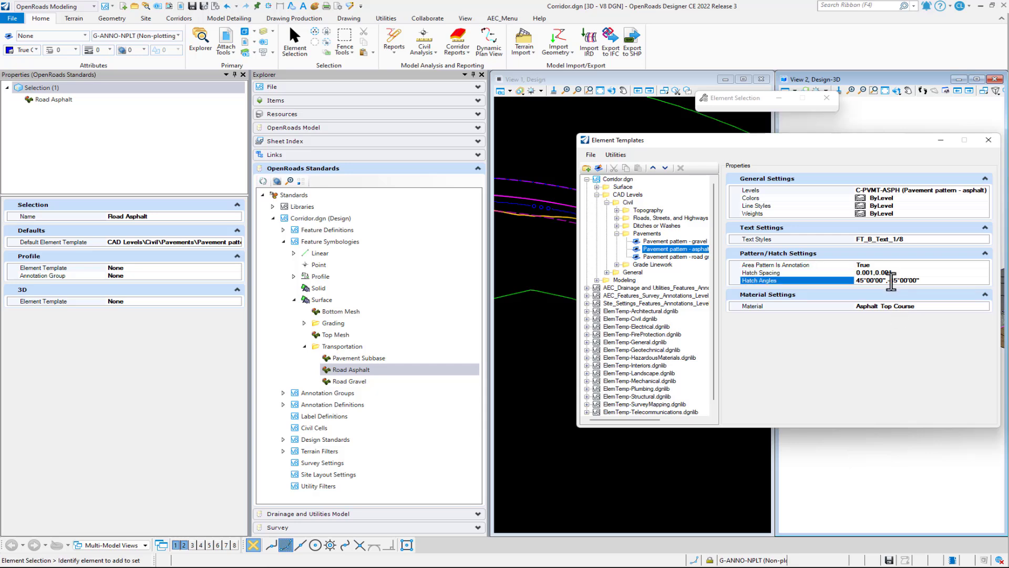
pyautogui.click(986, 139)
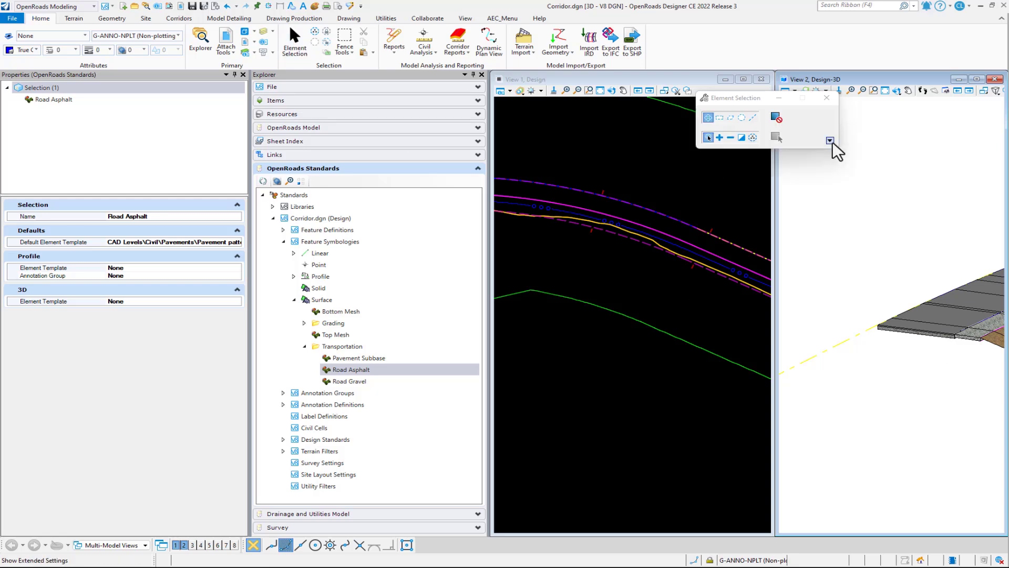
# - Select all elements on the C-PVMT-ASPH level using the level filter of Element Selection
pyautogui.click(830, 141)
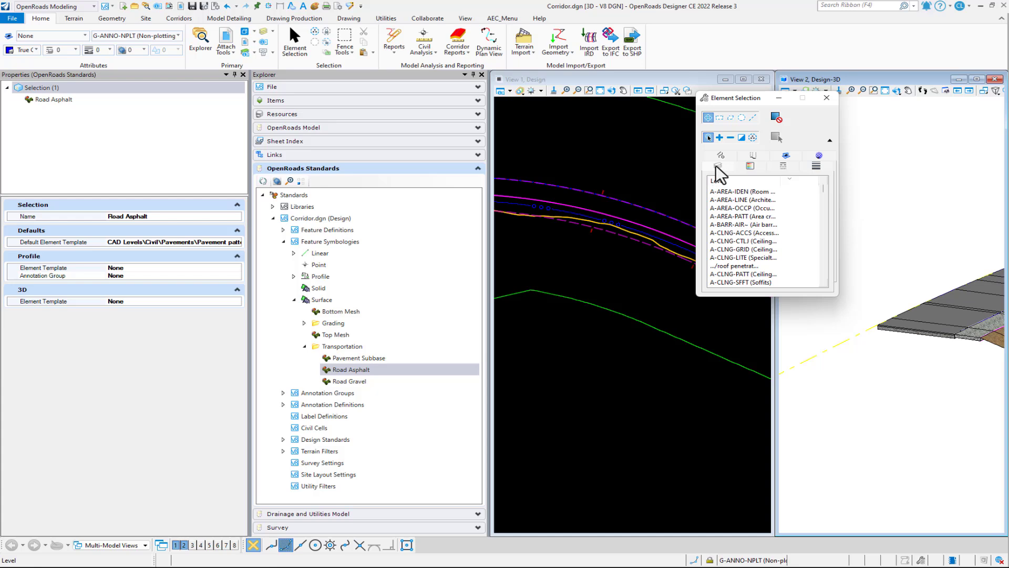
pyautogui.moveTo(824, 190); pyautogui.dragTo(825, 210)
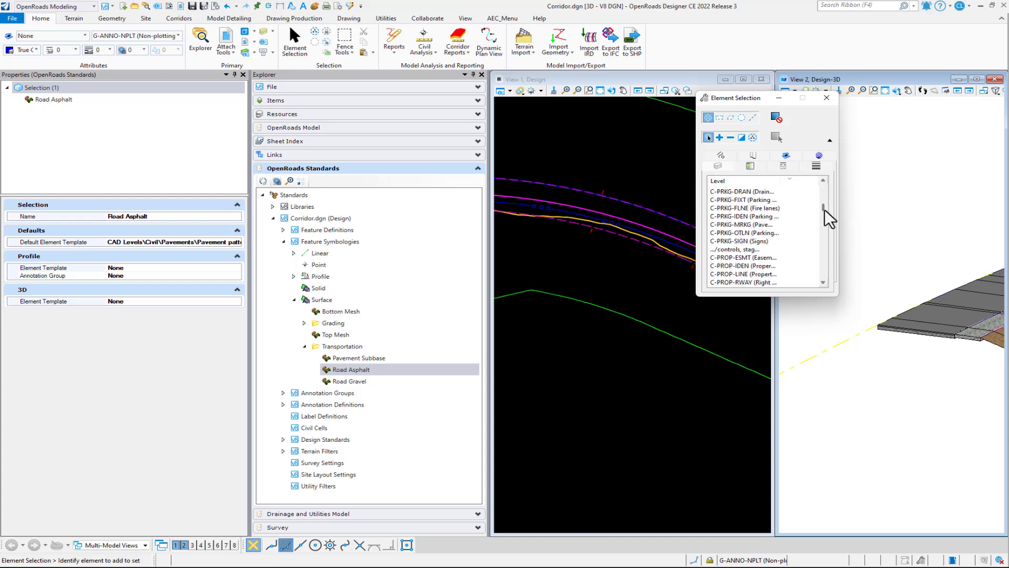
pyautogui.scroll(1, 811, 224)
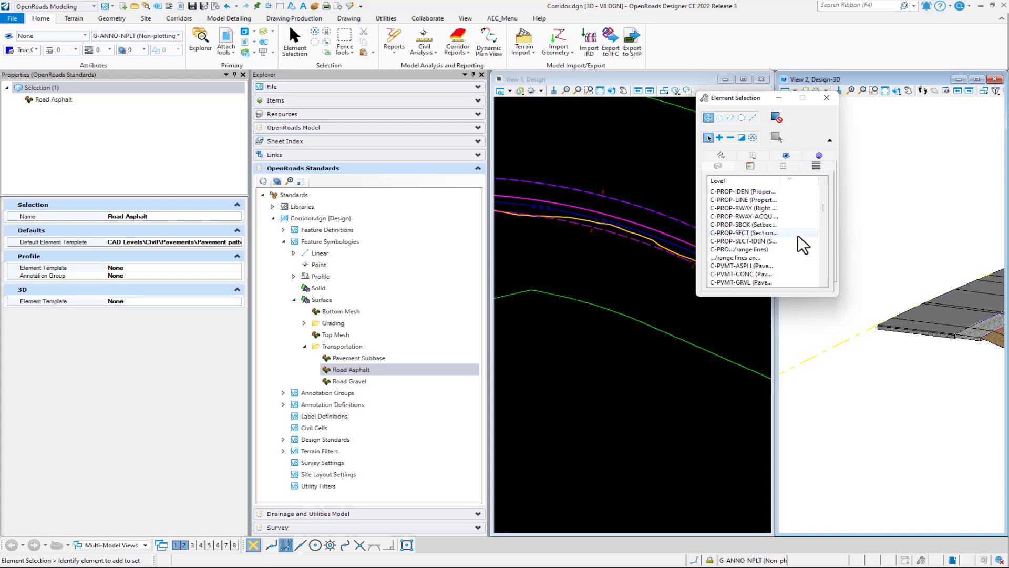
pyautogui.scroll(-1, 798, 234)
pyautogui.click(764, 242)
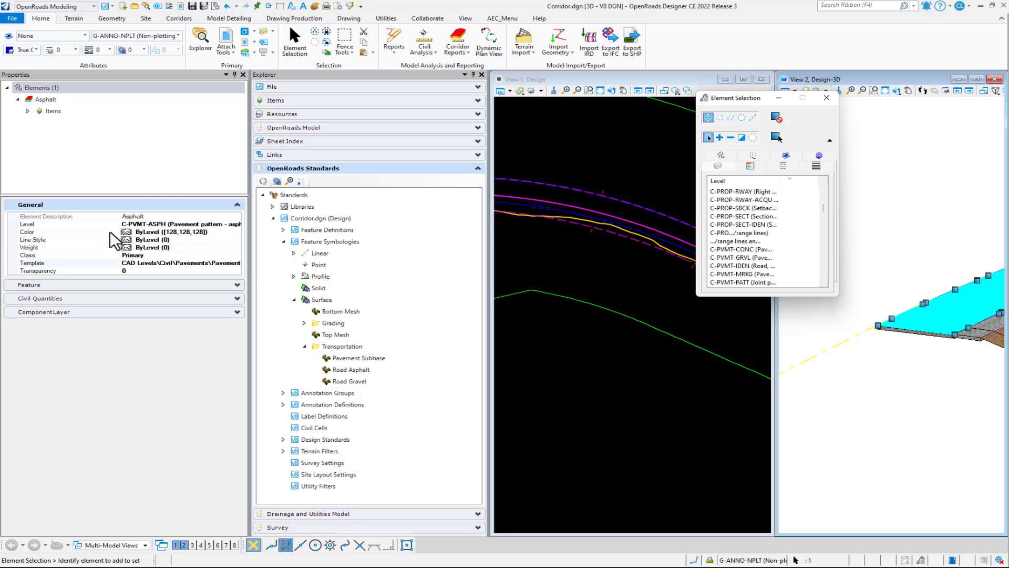
# - Reapply the Pavement pattern - asphalt template to the selected asphalt element and deselect it
pyautogui.click(230, 263)
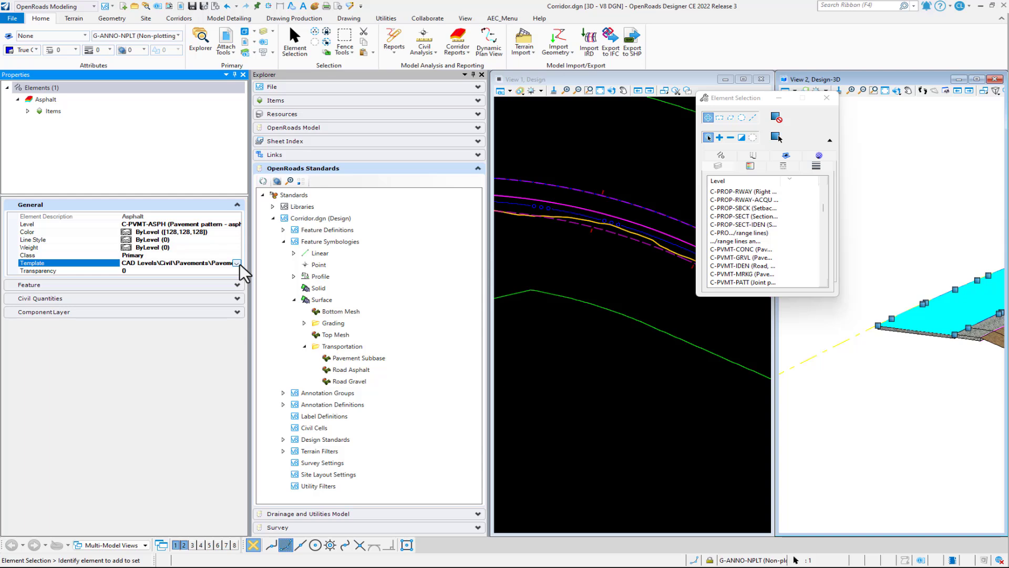
pyautogui.click(239, 263)
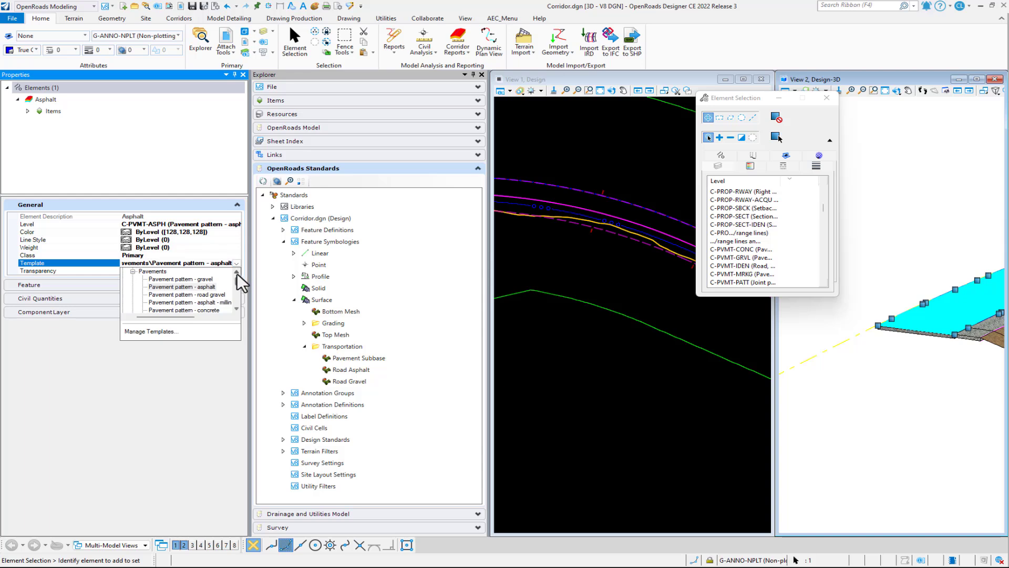
pyautogui.scroll(5, 237, 270)
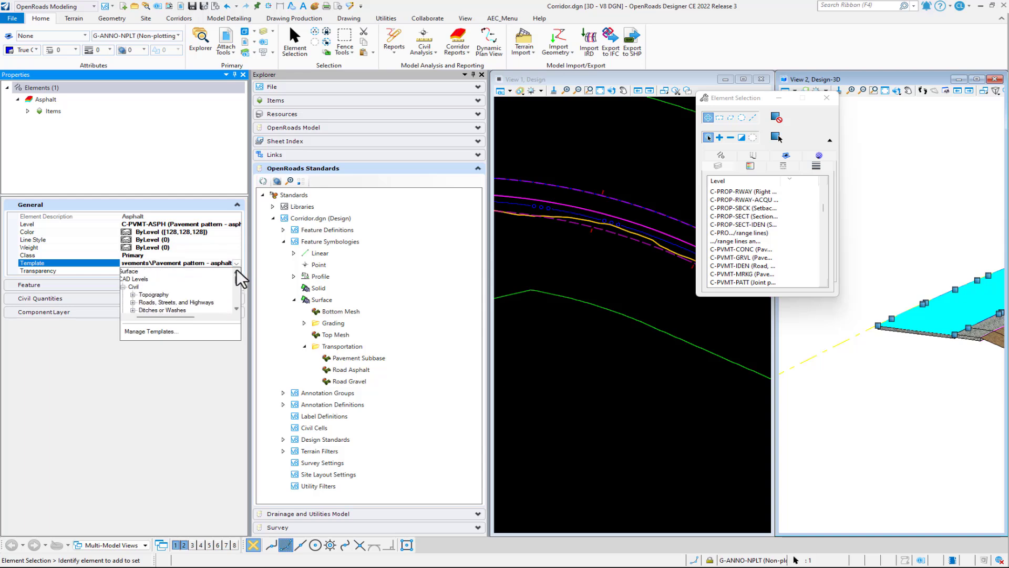
pyautogui.scroll(-2, 236, 308)
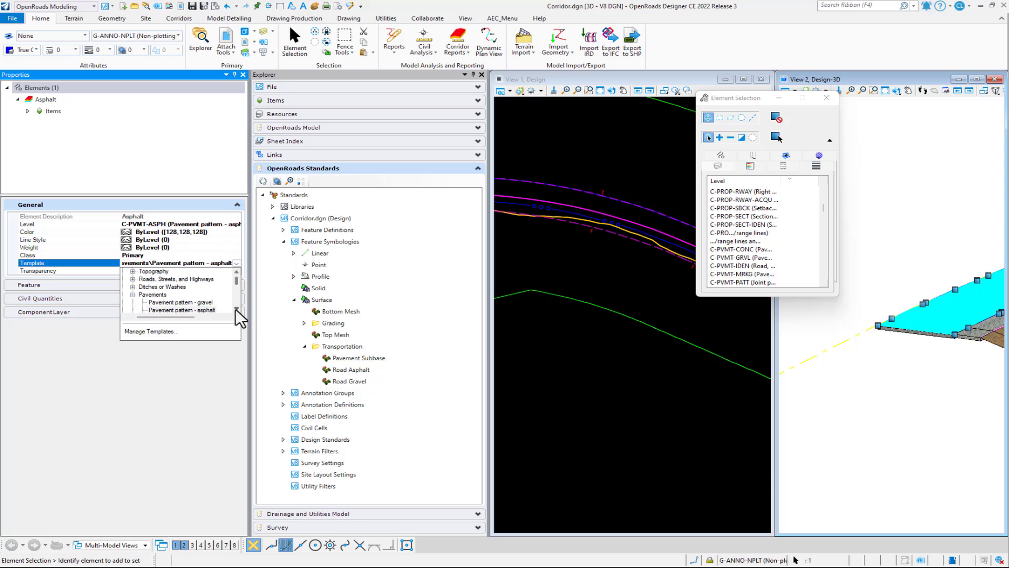
pyautogui.scroll(-1, 235, 308)
pyautogui.click(198, 294)
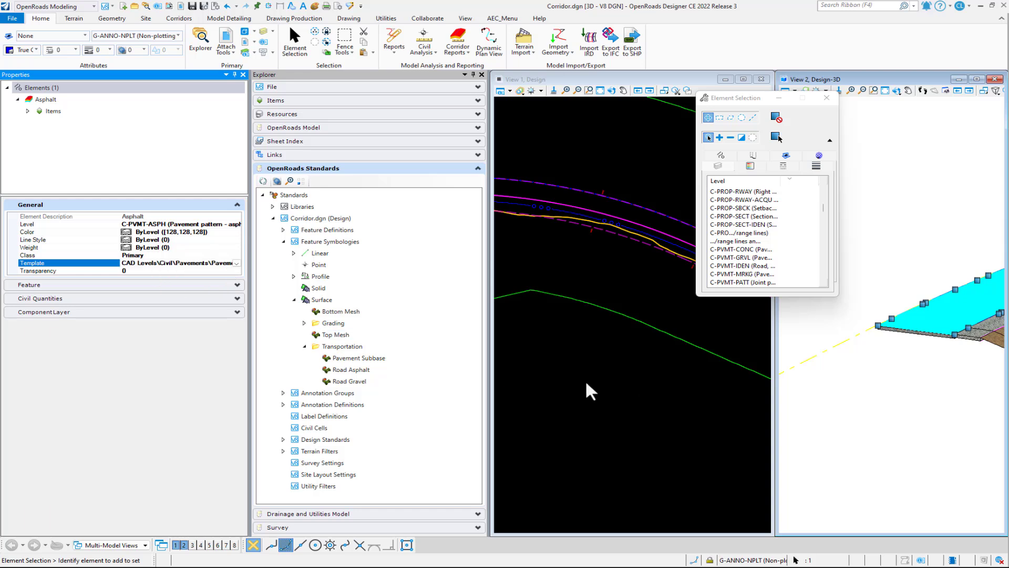
pyautogui.click(559, 387)
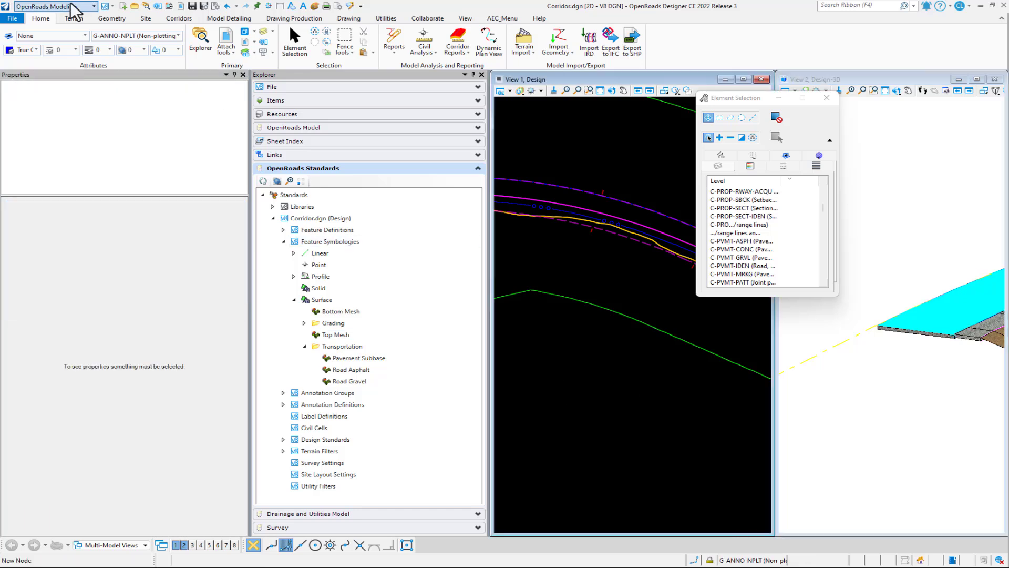
# - Open the recent file XS Sheets.dgn, close the Properties and Explorer panes, and collapse the extended selection settings
pyautogui.click(10, 18)
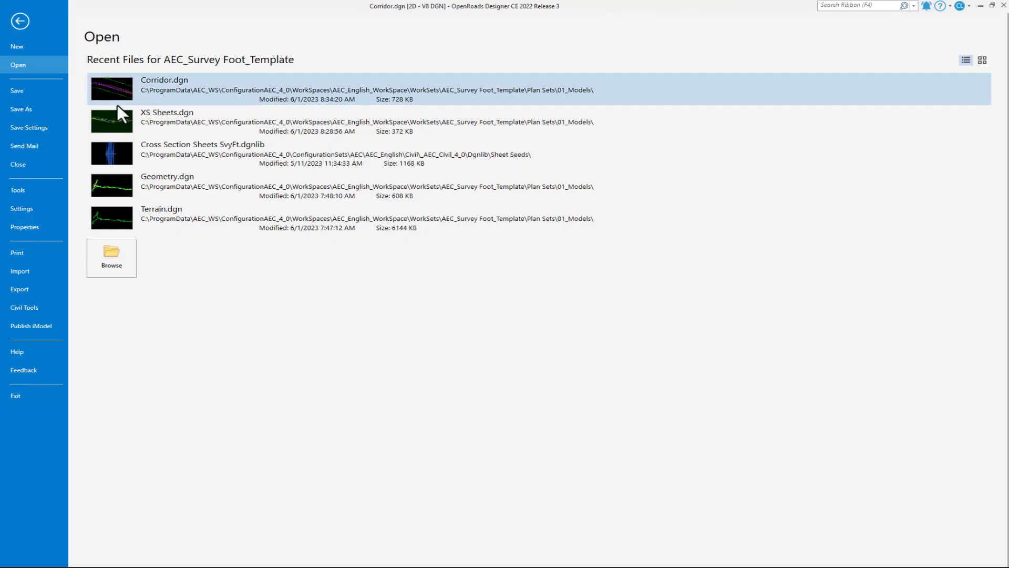
pyautogui.click(153, 115)
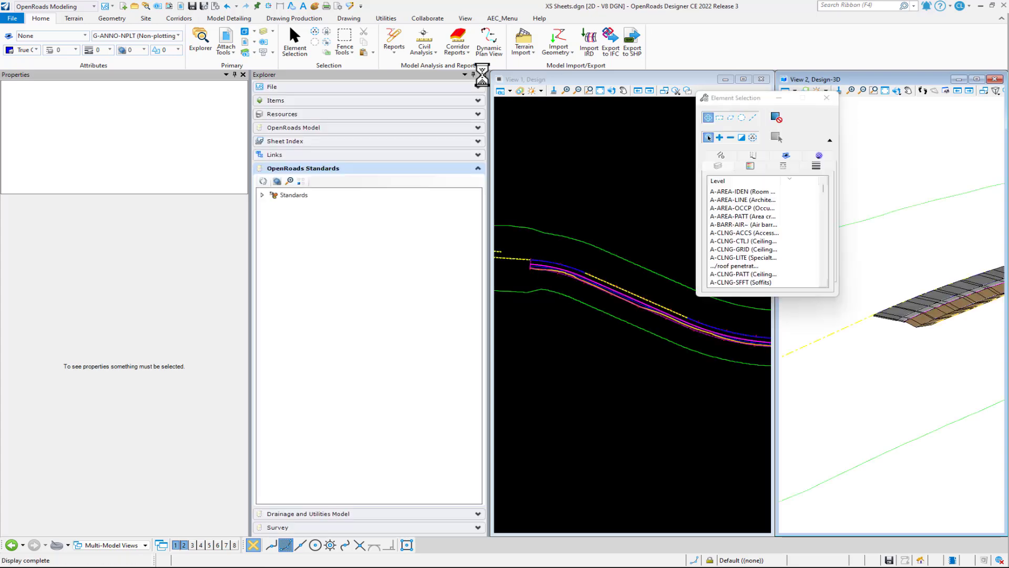
pyautogui.click(243, 74)
pyautogui.click(243, 74)
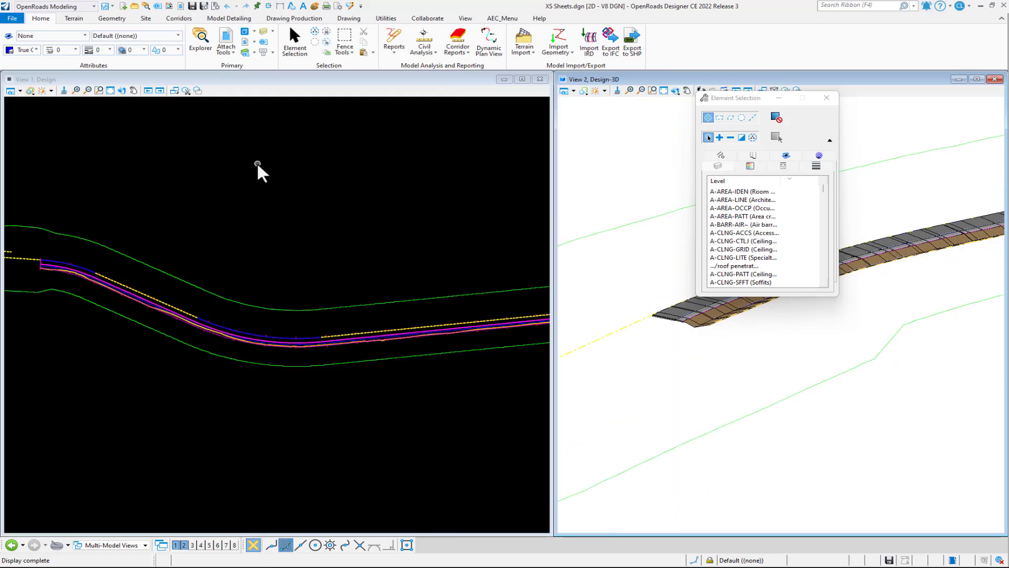
pyautogui.click(830, 140)
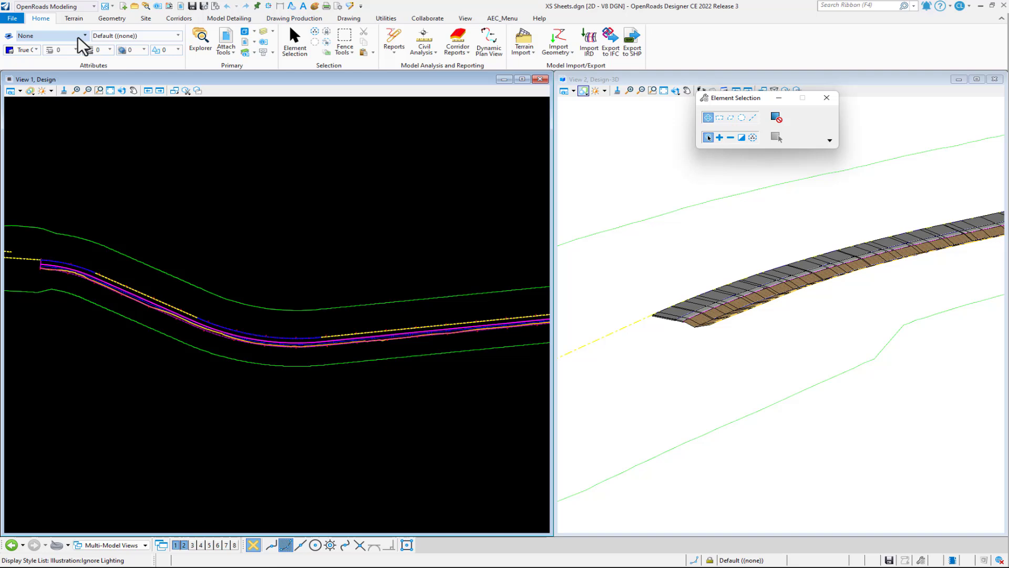
# - Make G-ANNO-NPLT the active level and save the file's settings
pyautogui.click(147, 36)
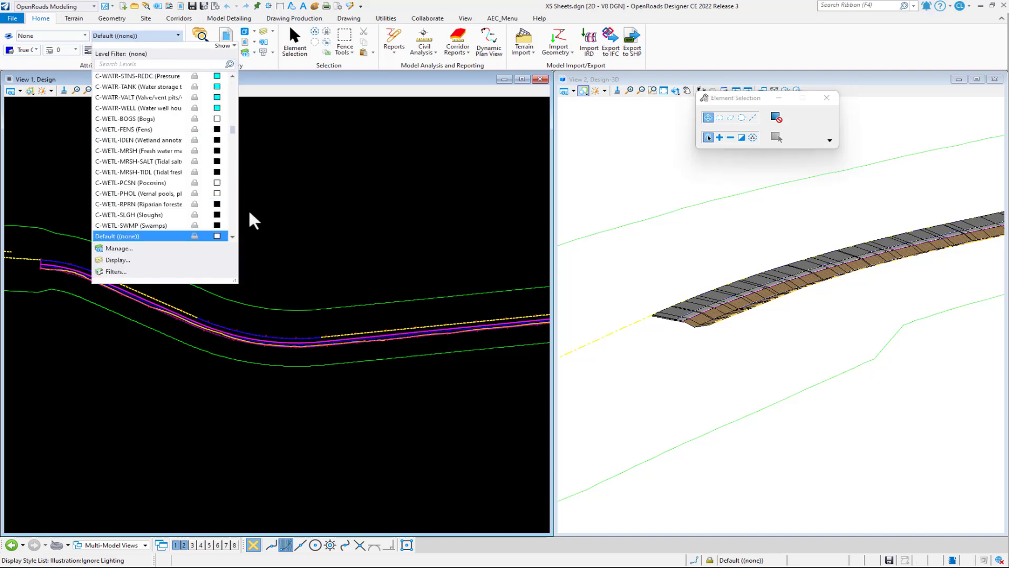
pyautogui.click(234, 216)
pyautogui.scroll(-10, 234, 217)
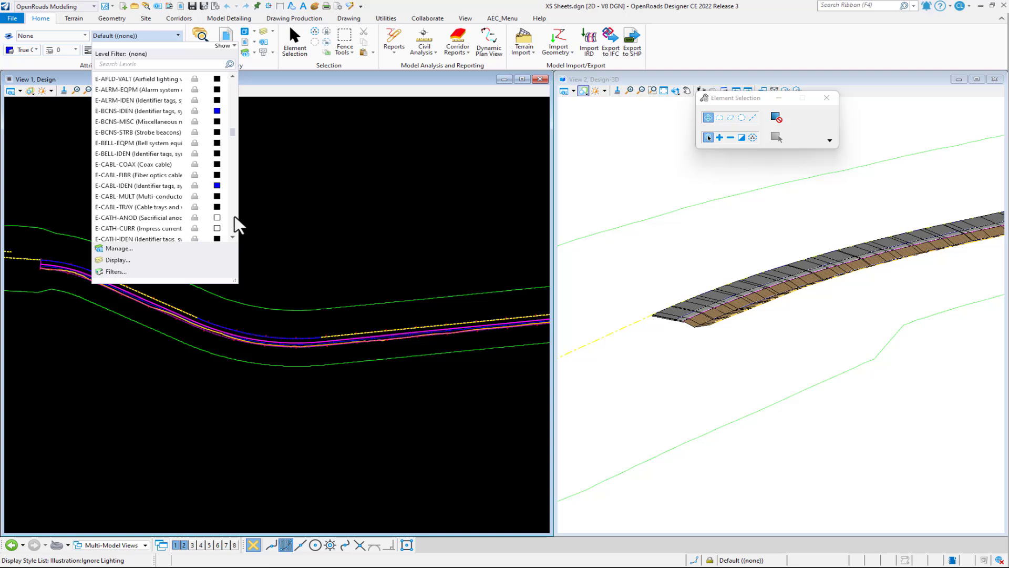
pyautogui.scroll(-15, 234, 216)
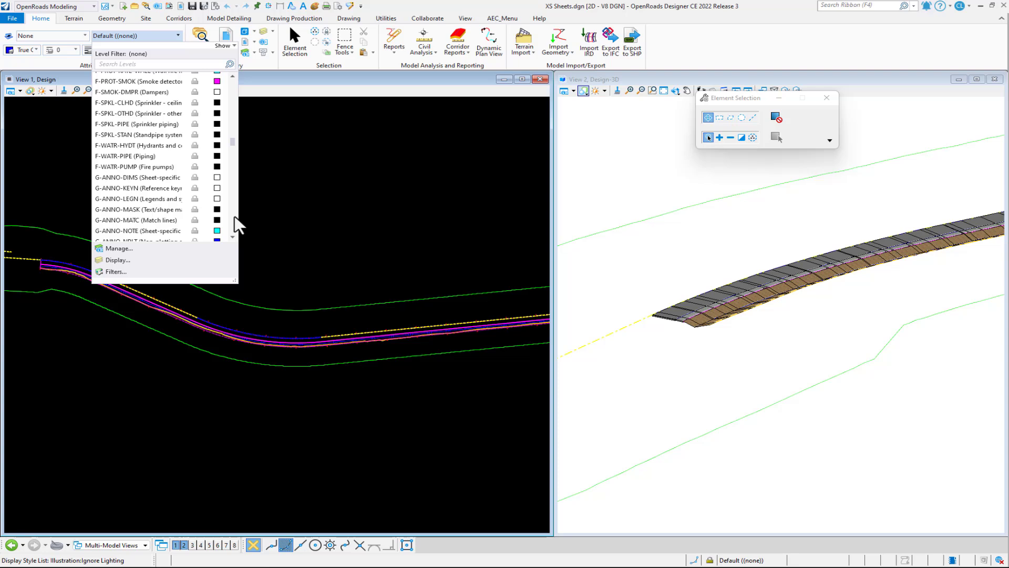
pyautogui.scroll(-1, 235, 219)
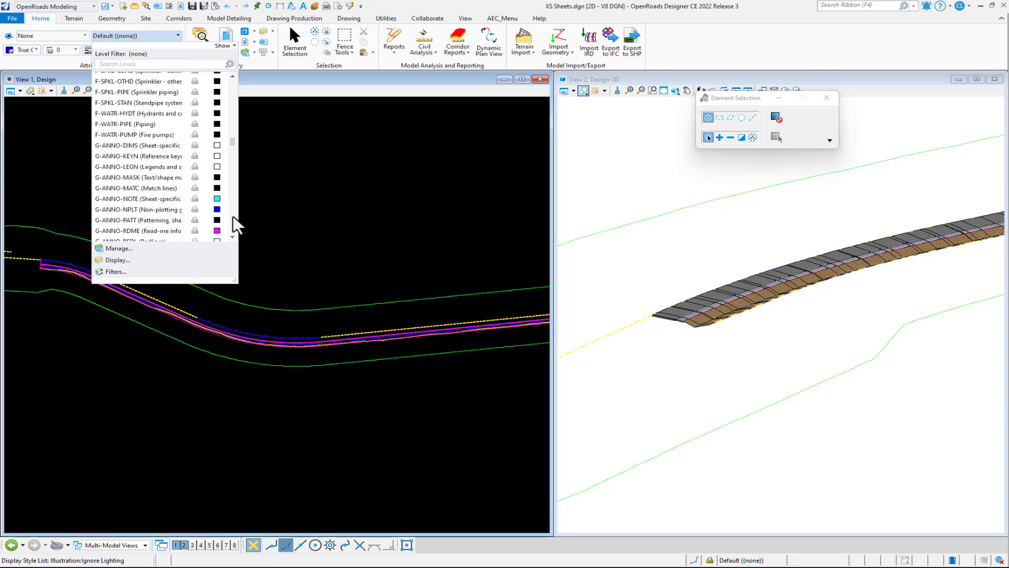
pyautogui.click(133, 209)
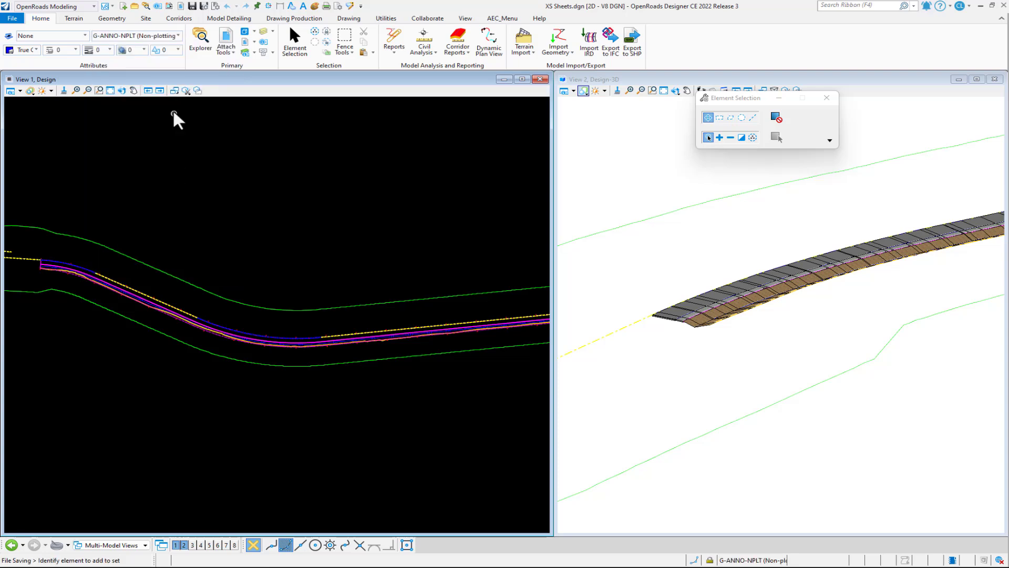
pyautogui.click(203, 6)
# - Start placing a civil cross section named boundary using the drawing seed C_Cross Section-H10_V5_w-Notes
pyautogui.click(293, 19)
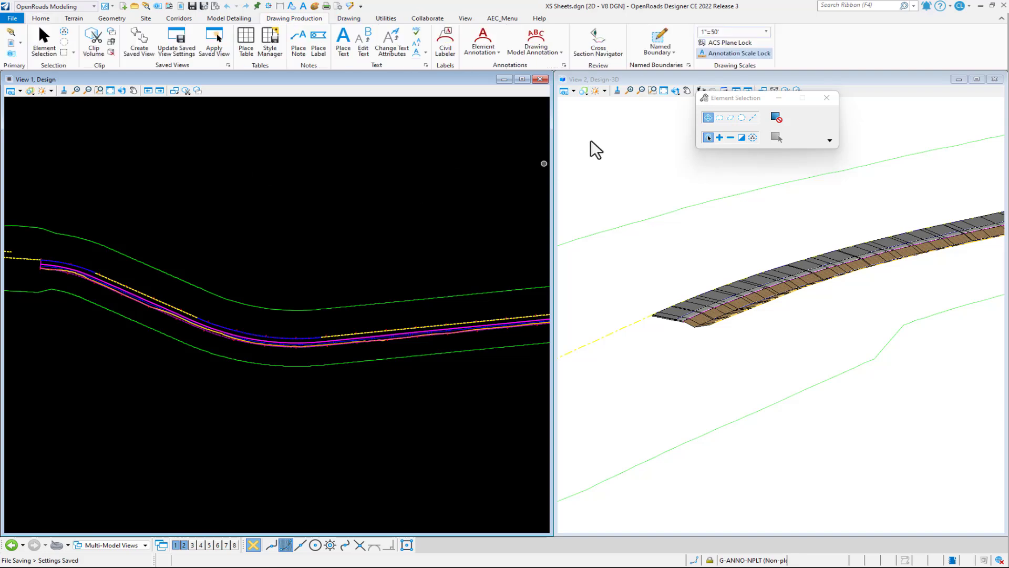
pyautogui.click(661, 39)
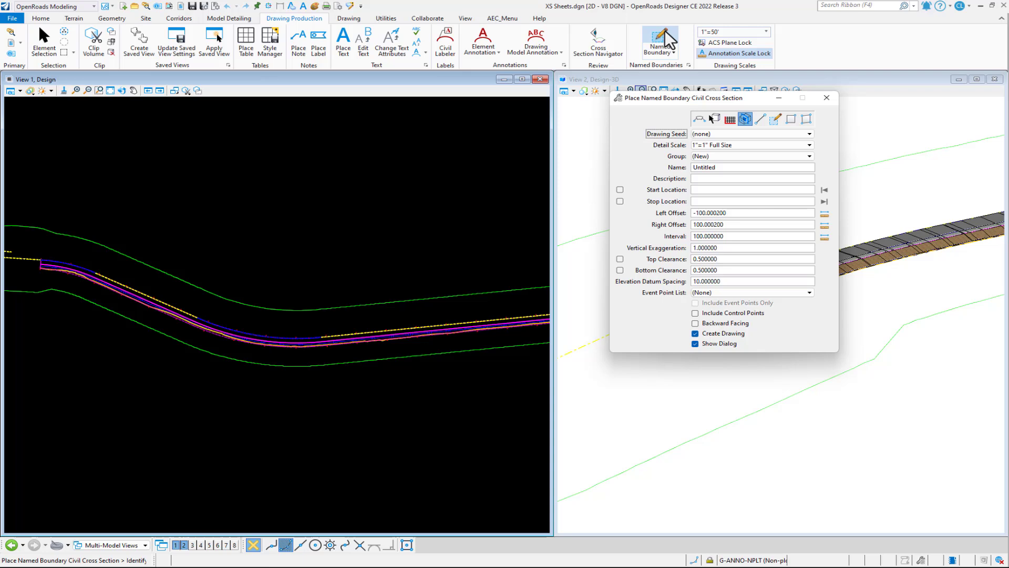
pyautogui.click(724, 135)
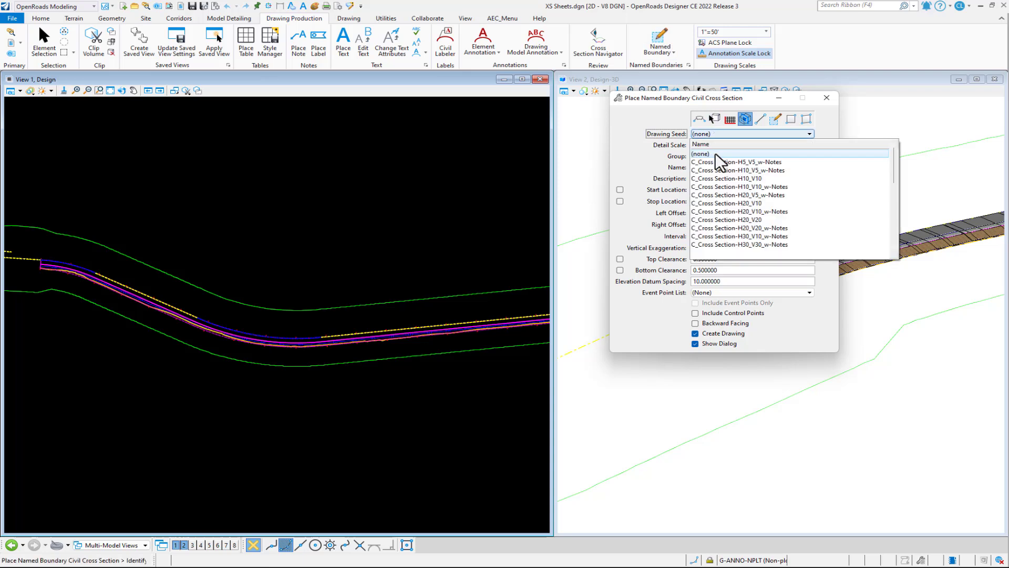
pyautogui.click(716, 170)
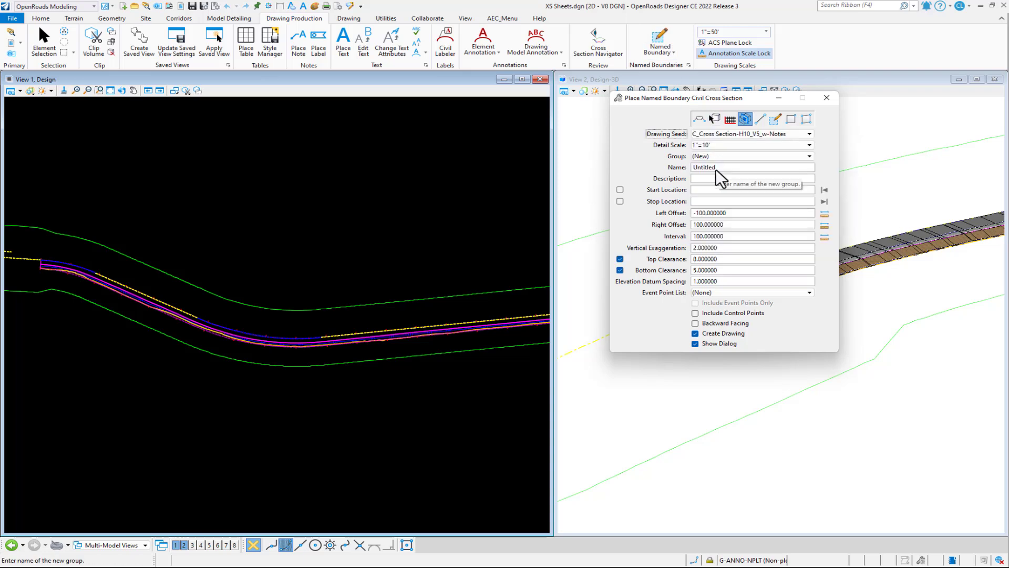
# - Place Route97_Extension cross section boundaries from station 118+65.30 to 121+50.30 and create their drawings and sheets
pyautogui.click(394, 326)
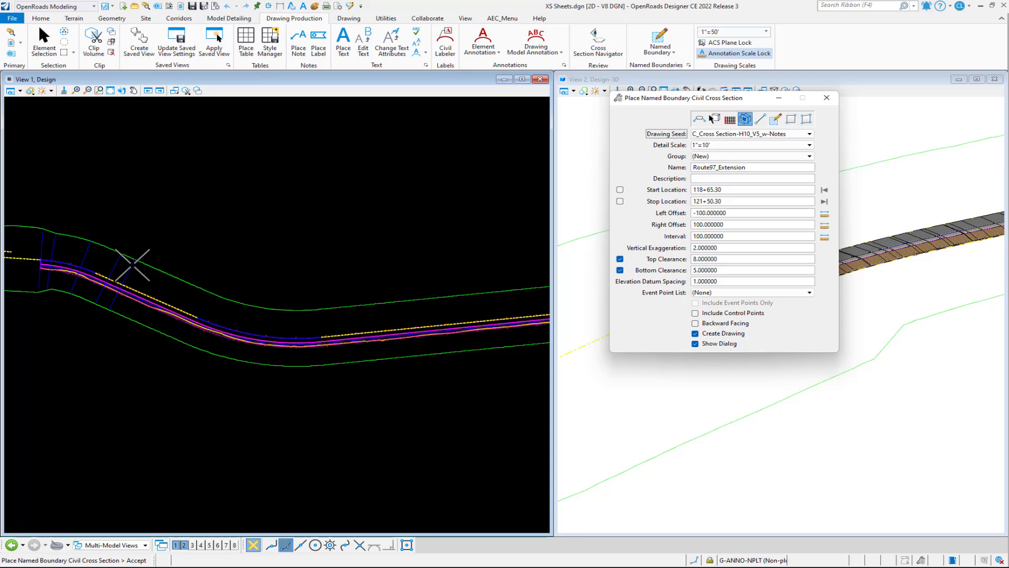
pyautogui.click(132, 264)
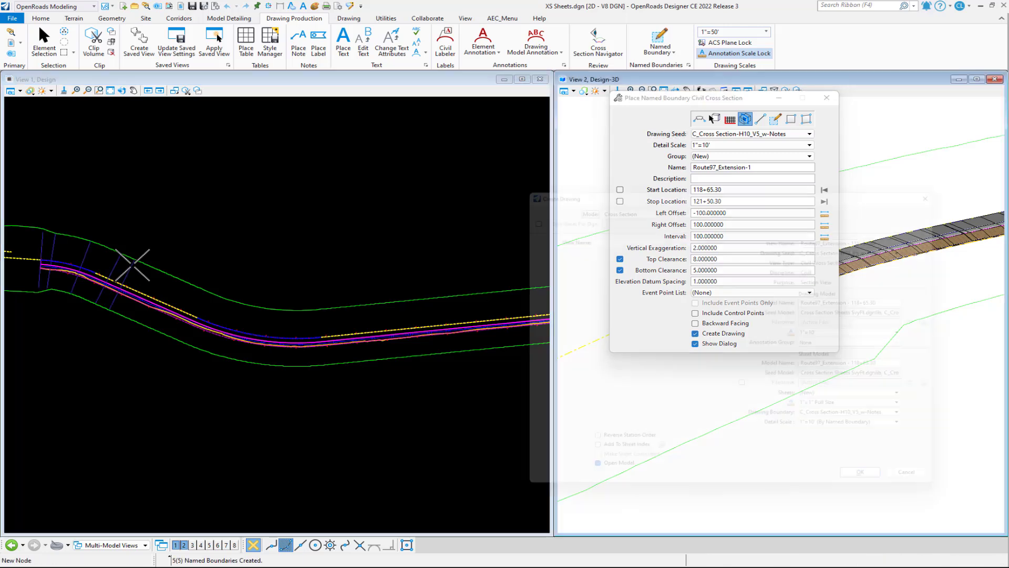
pyautogui.click(667, 492)
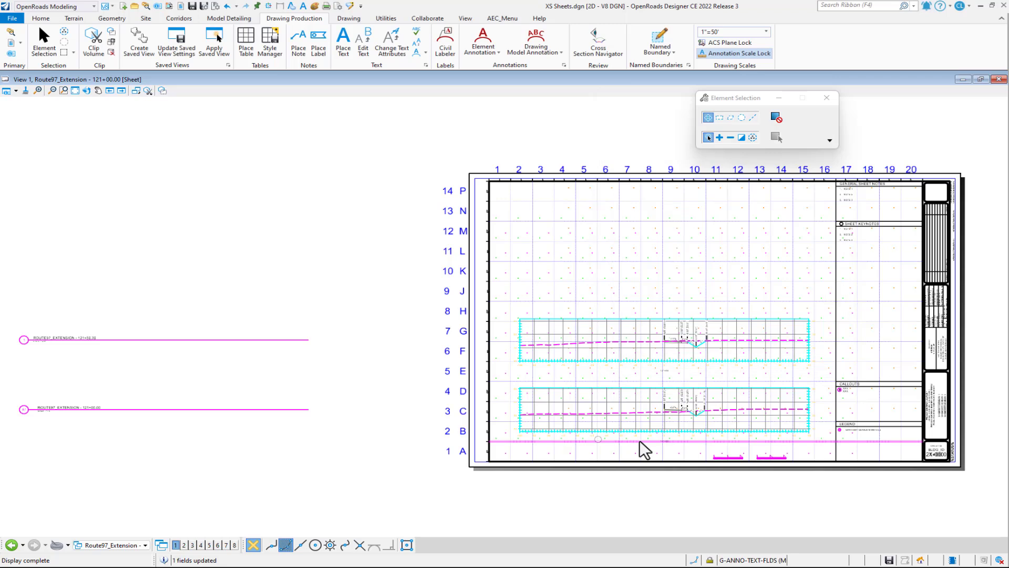
# - Inspect the asphalt layer's hatching in a cross section on the Route97_Extension sheet
pyautogui.scroll(5, 684, 420)
pyautogui.scroll(6, 680, 417)
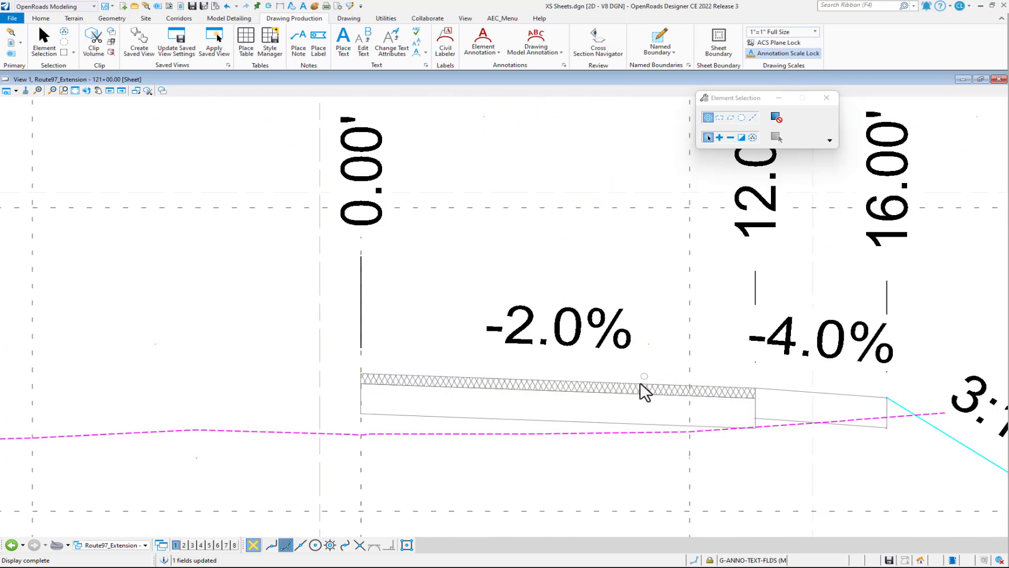
pyautogui.scroll(1, 628, 421)
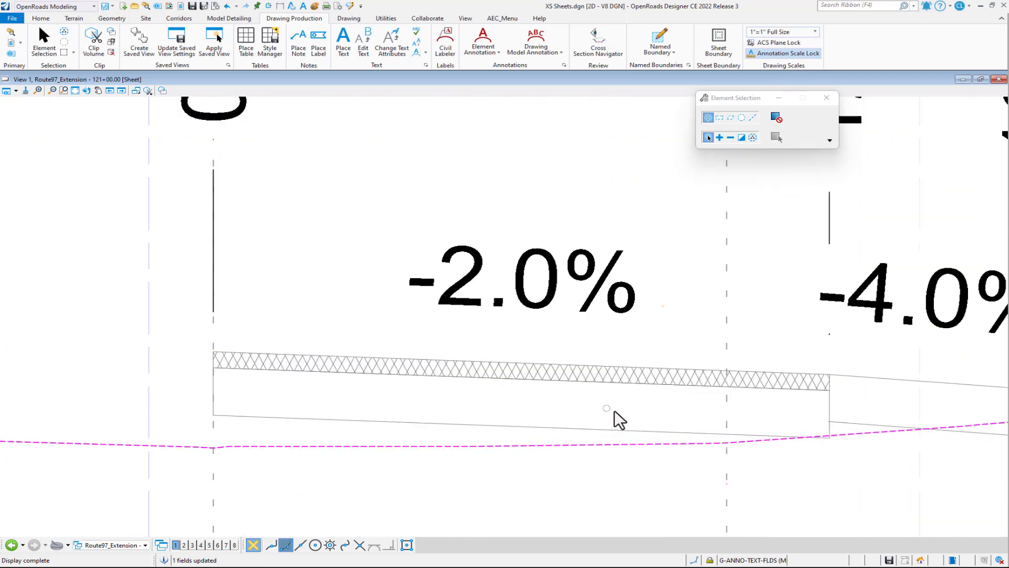
pyautogui.click(550, 376)
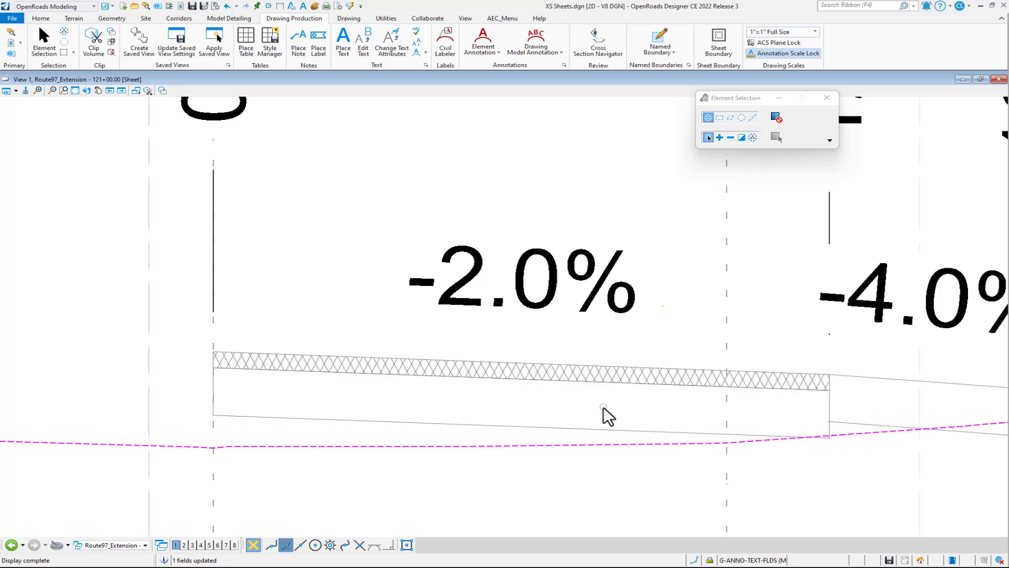